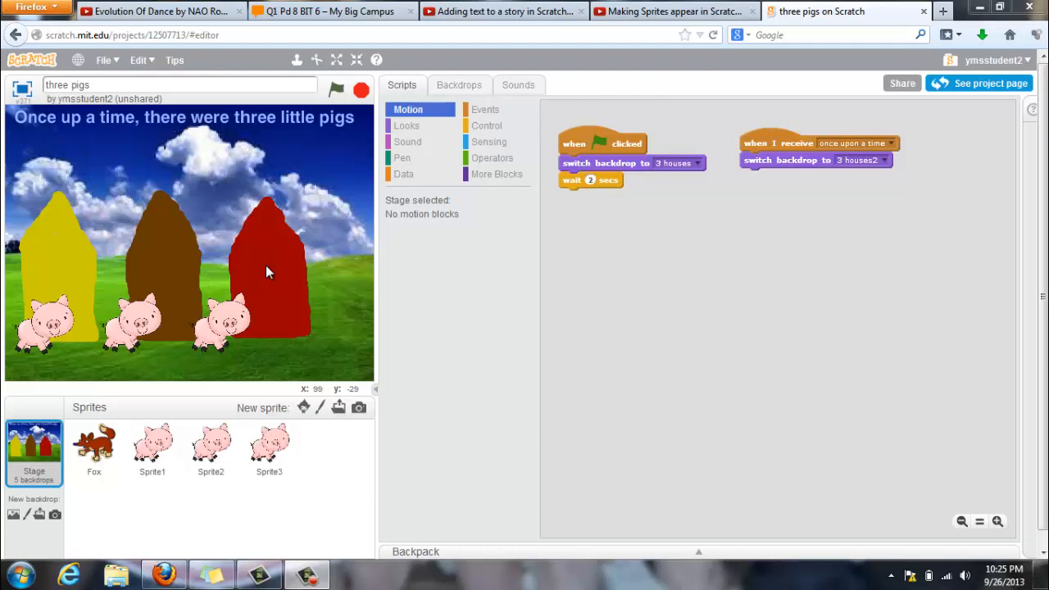
left_click(459, 85)
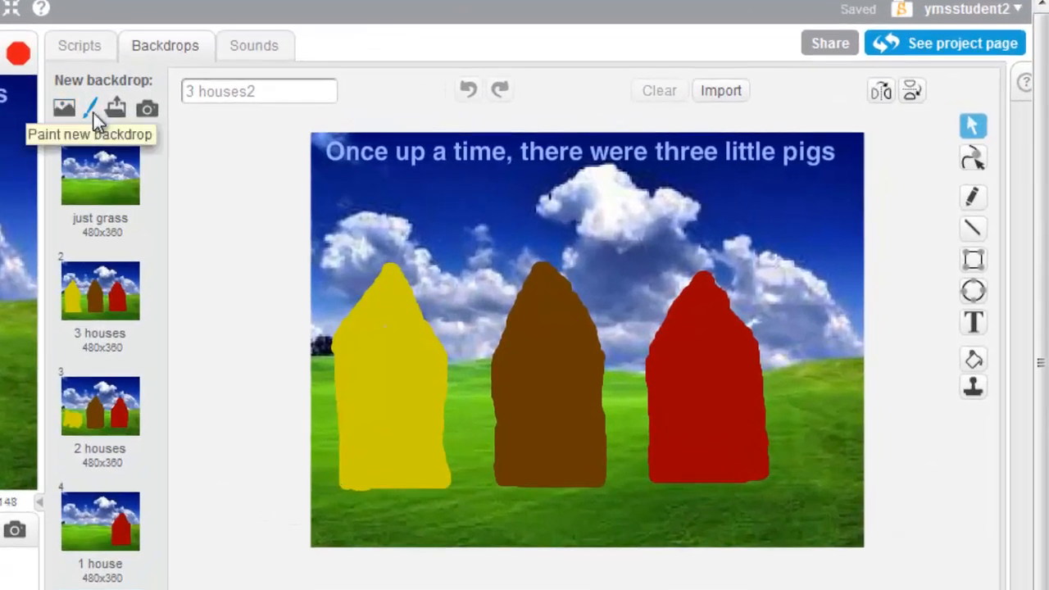
left_click(91, 111)
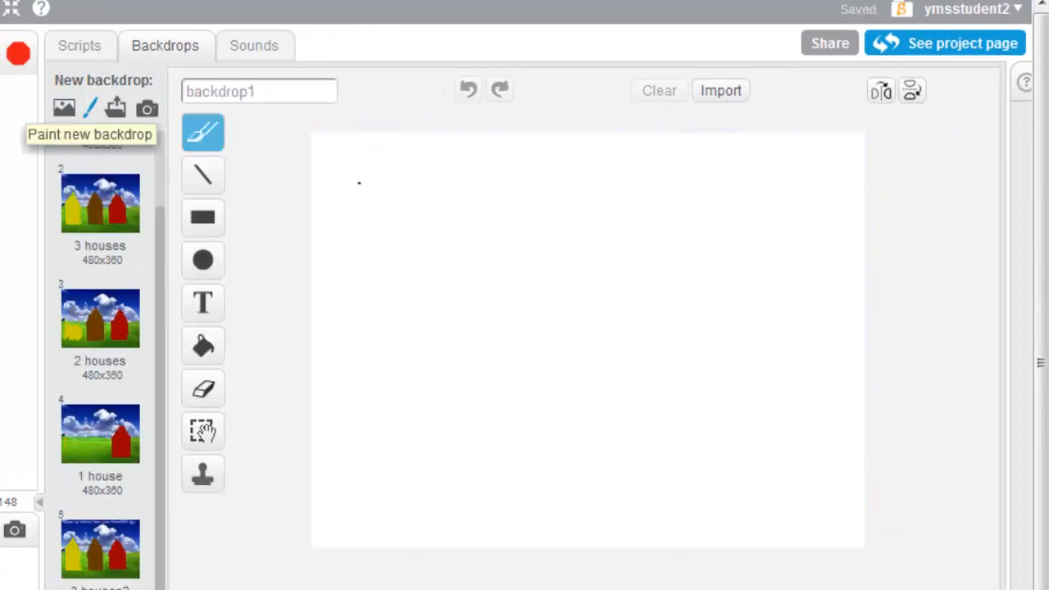
left_click(729, 96)
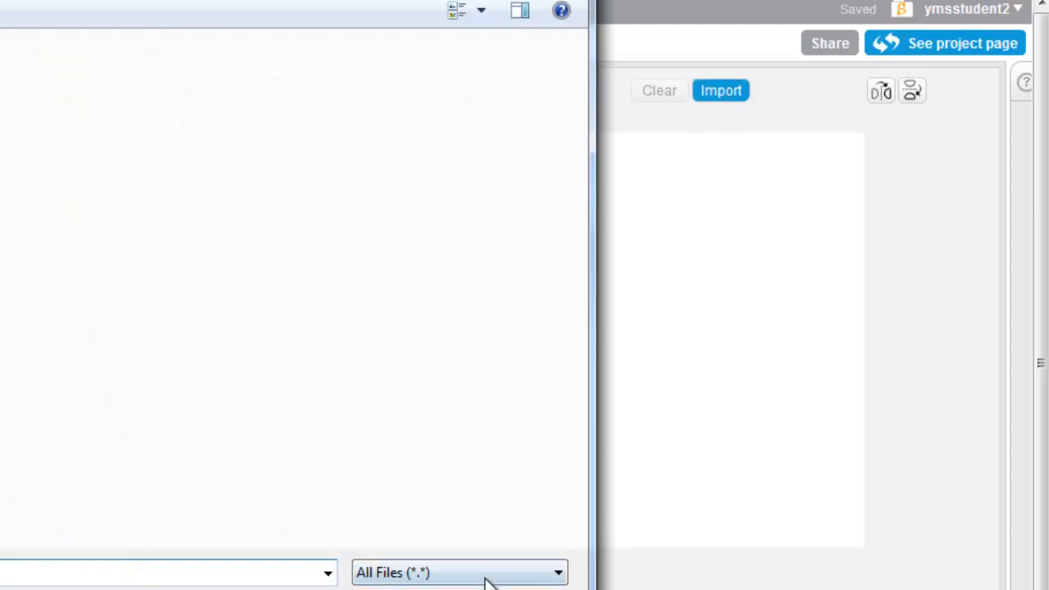
left_click(520, 589)
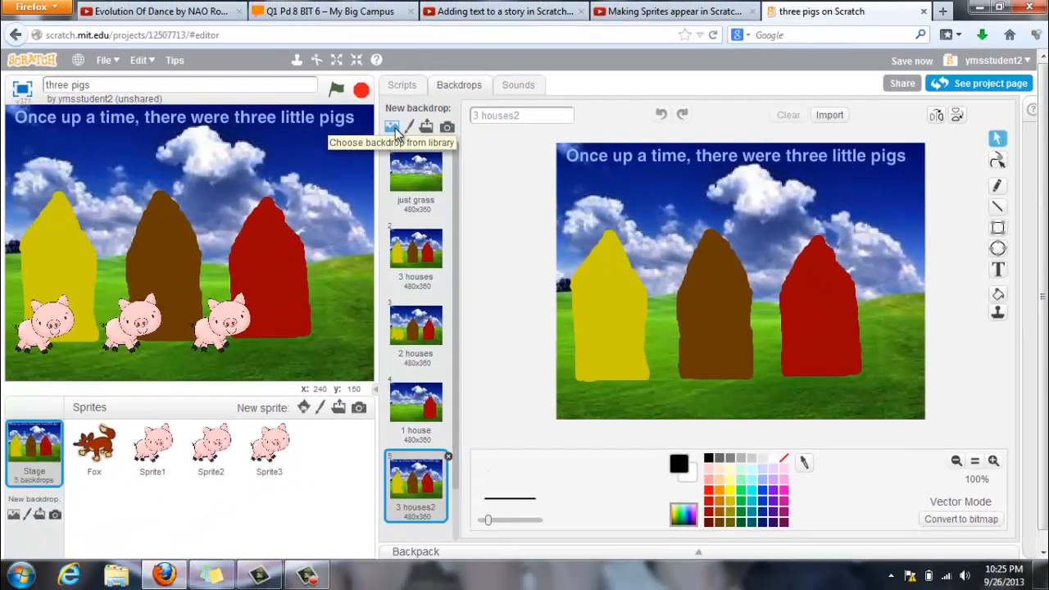
Add the "brick wall2" backdrop to the stage from the backdrop library
left_click(152, 114)
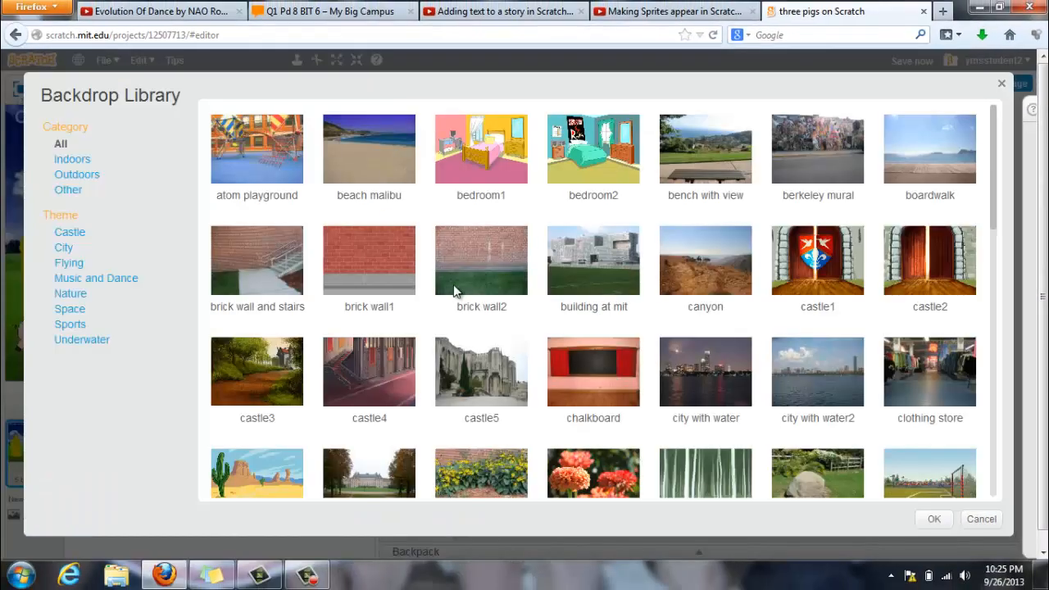
left_click(480, 297)
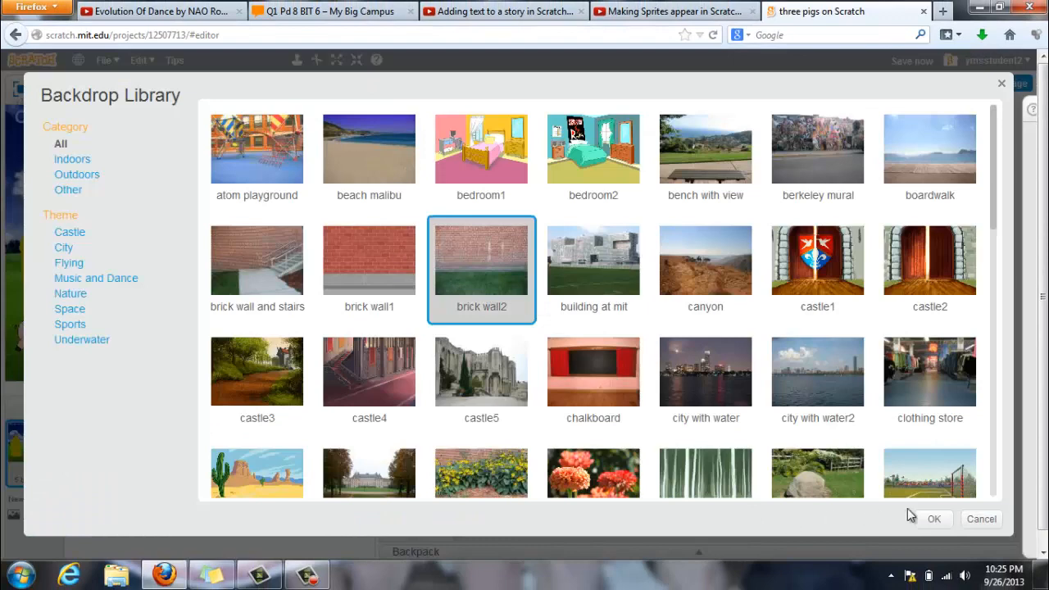
left_click(931, 518)
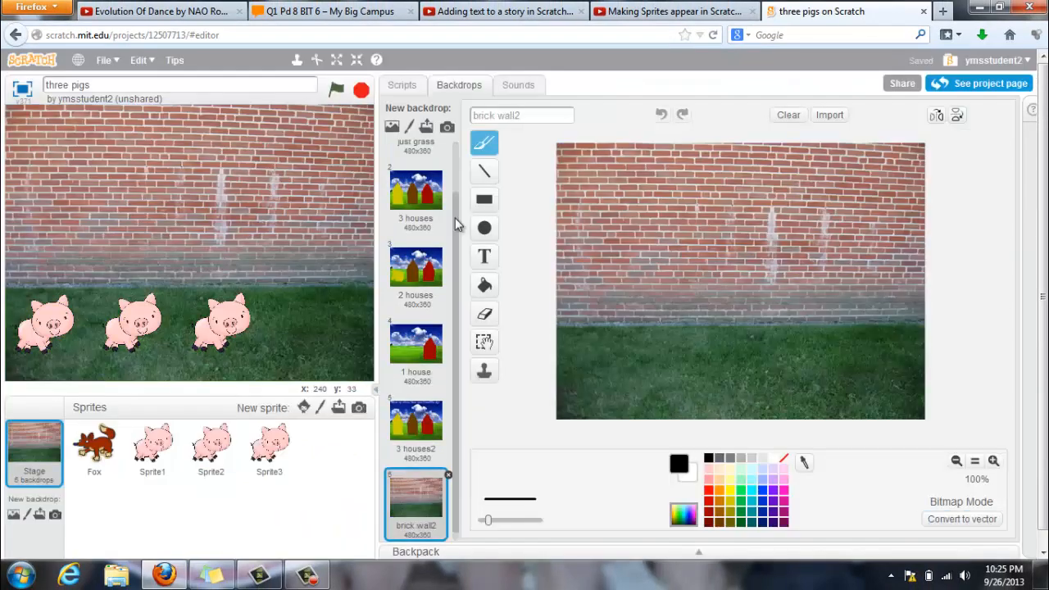
Duplicate the "just grass" backdrop
left_click_drag(455, 218, 450, 154)
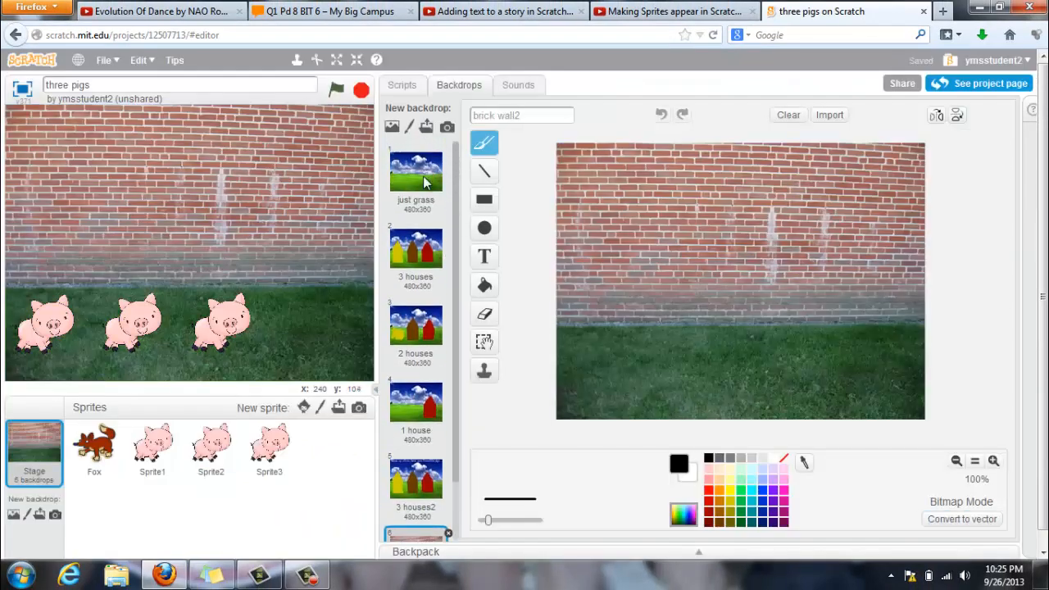
left_click(426, 168)
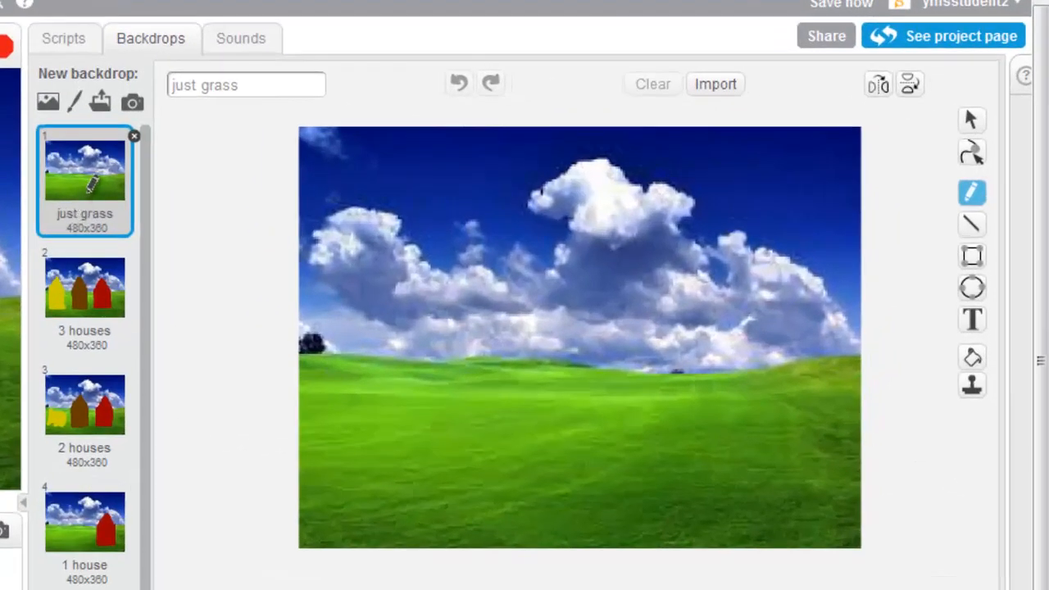
right_click(95, 193)
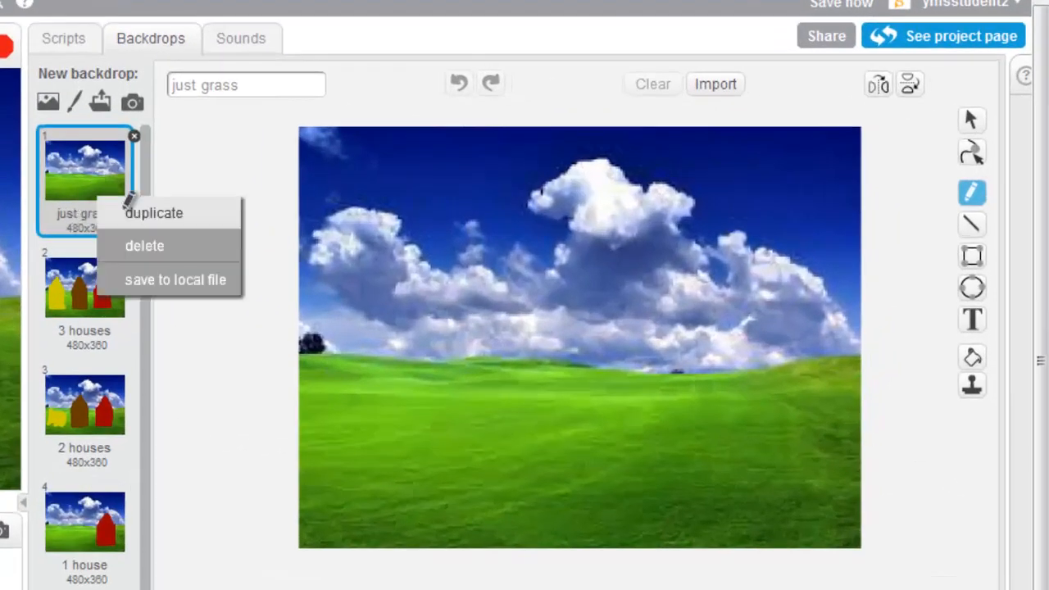
left_click(126, 211)
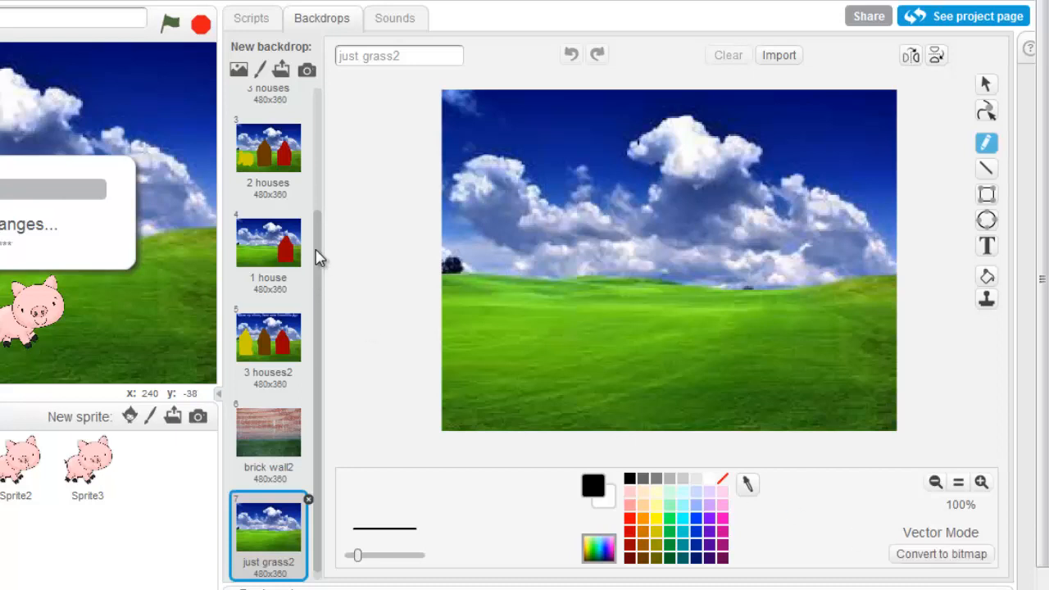
Review the "3 houses" and "2 houses" backdrops
left_click_drag(319, 257, 328, 150)
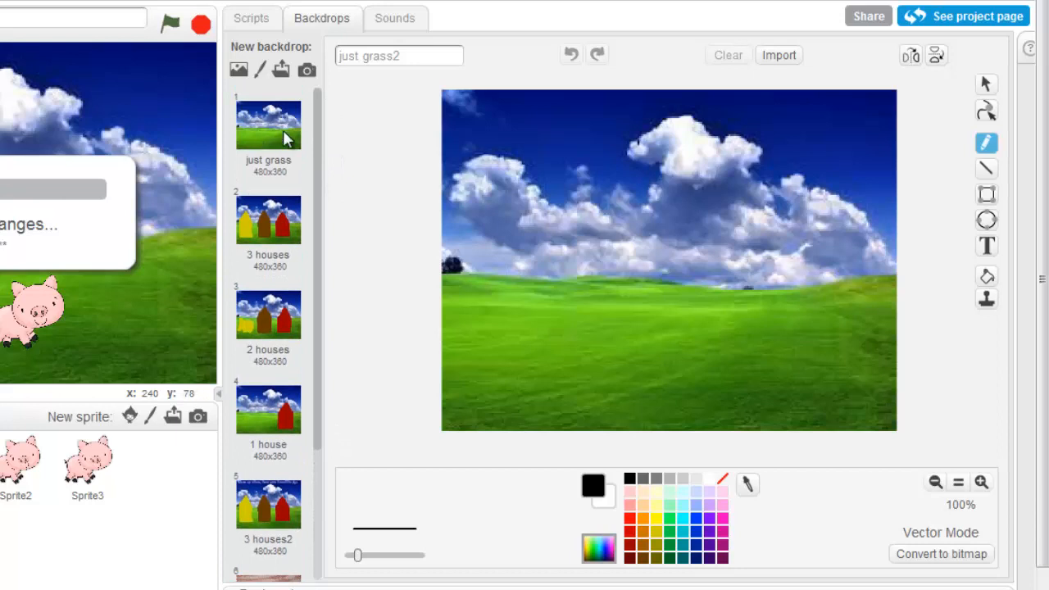
left_click(272, 237)
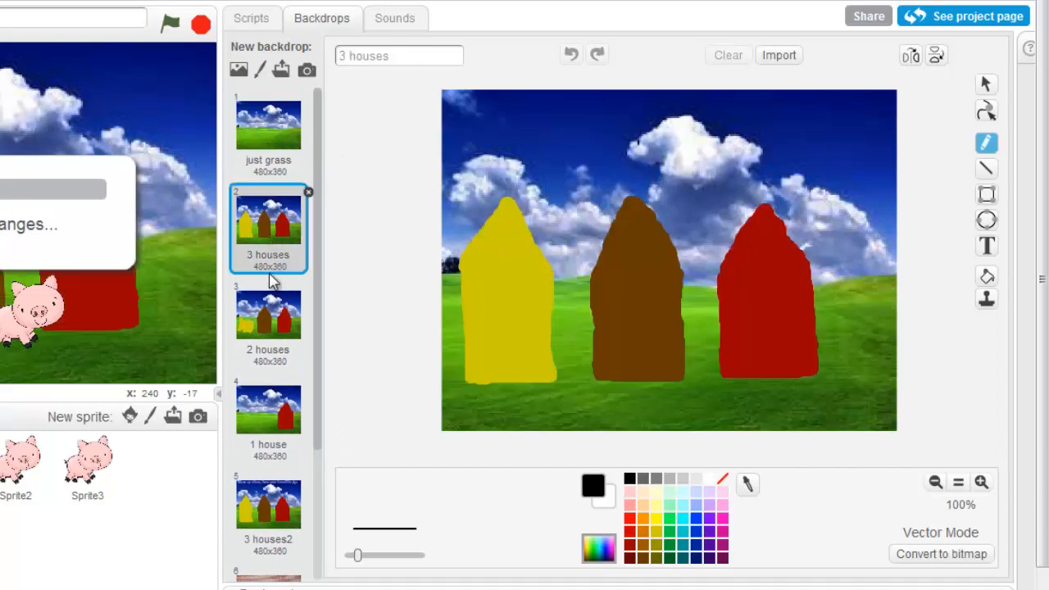
left_click(273, 323)
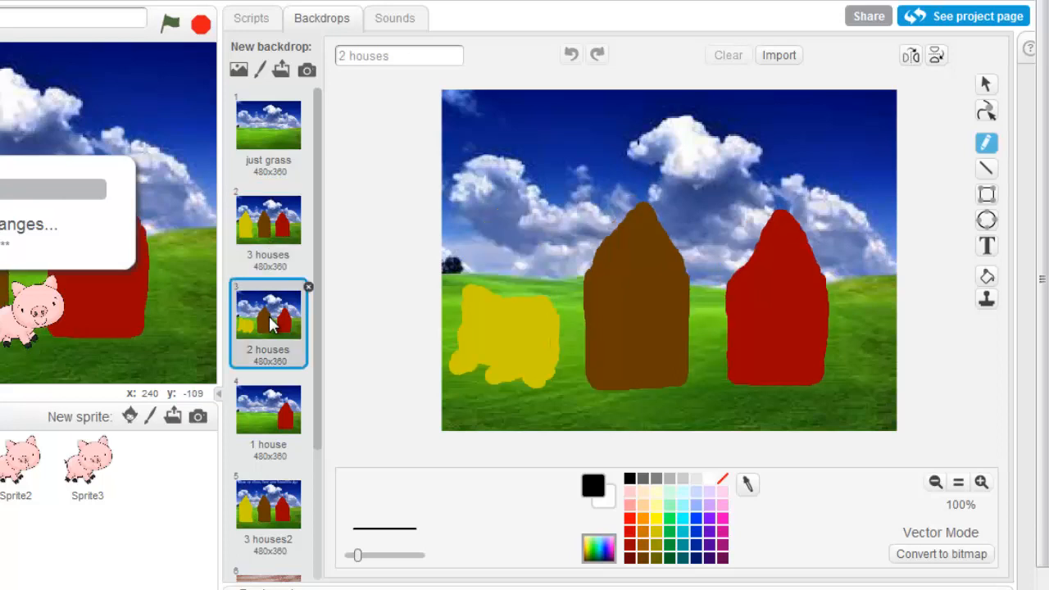
Paint a collapsed dark yellow house with a thick pencil line on the grass at the left of the "1 house" backdrop
left_click(264, 430)
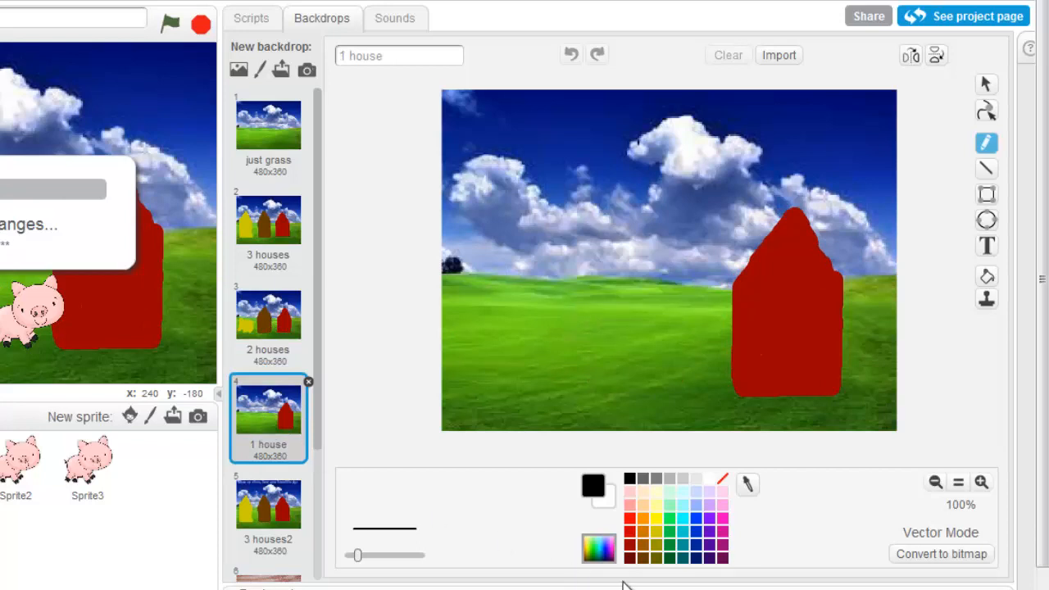
left_click(656, 545)
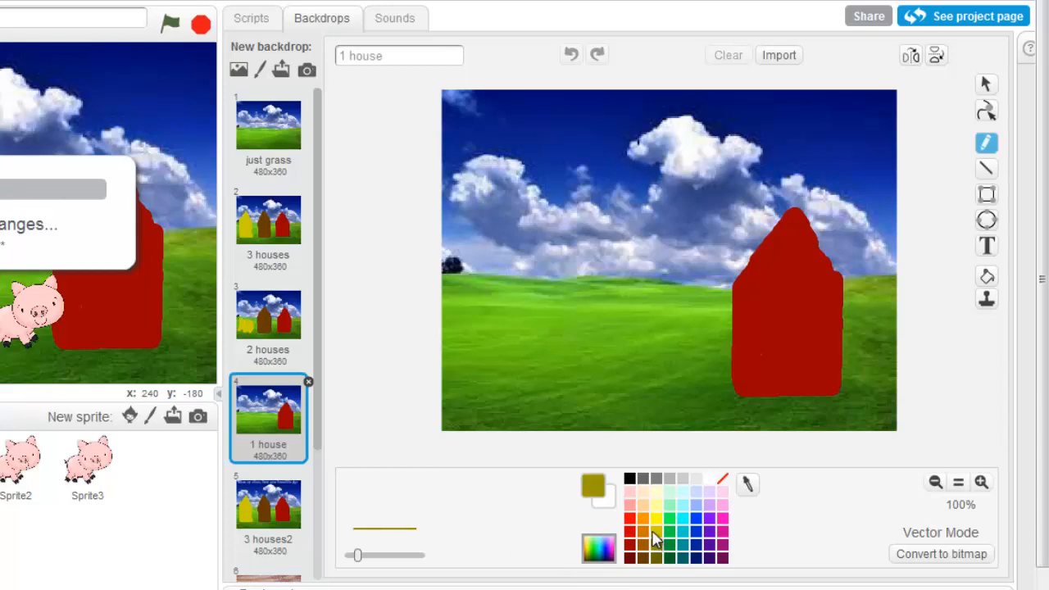
left_click(653, 538)
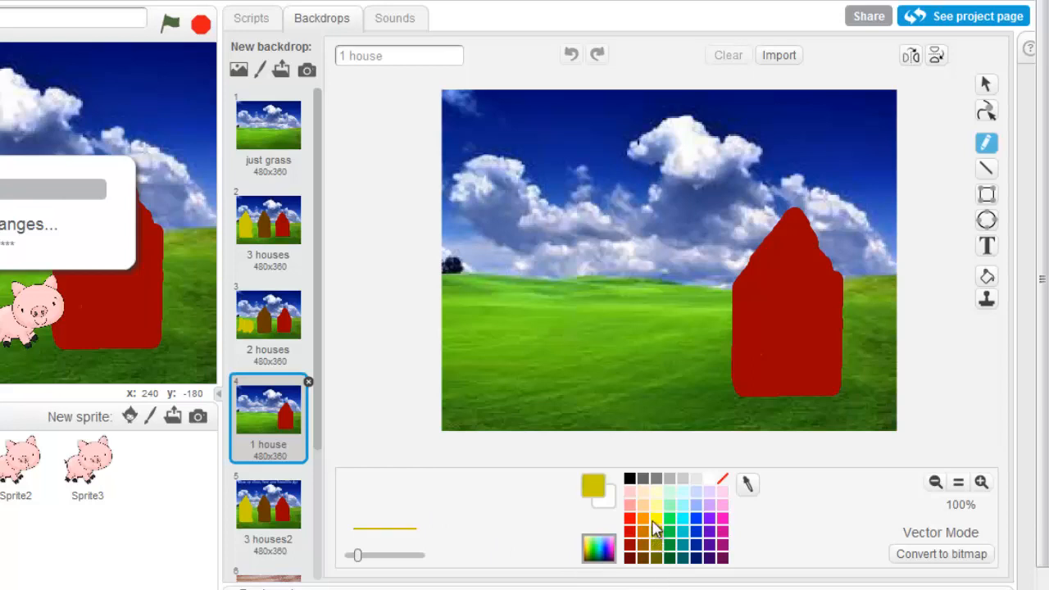
left_click(657, 519)
left_click(657, 534)
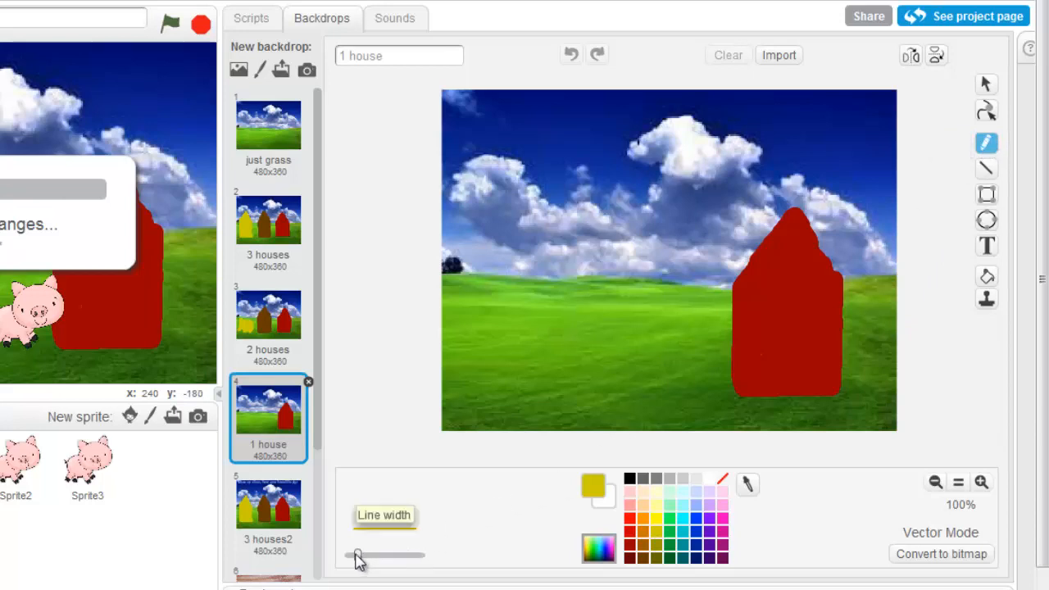
left_click_drag(357, 555, 402, 557)
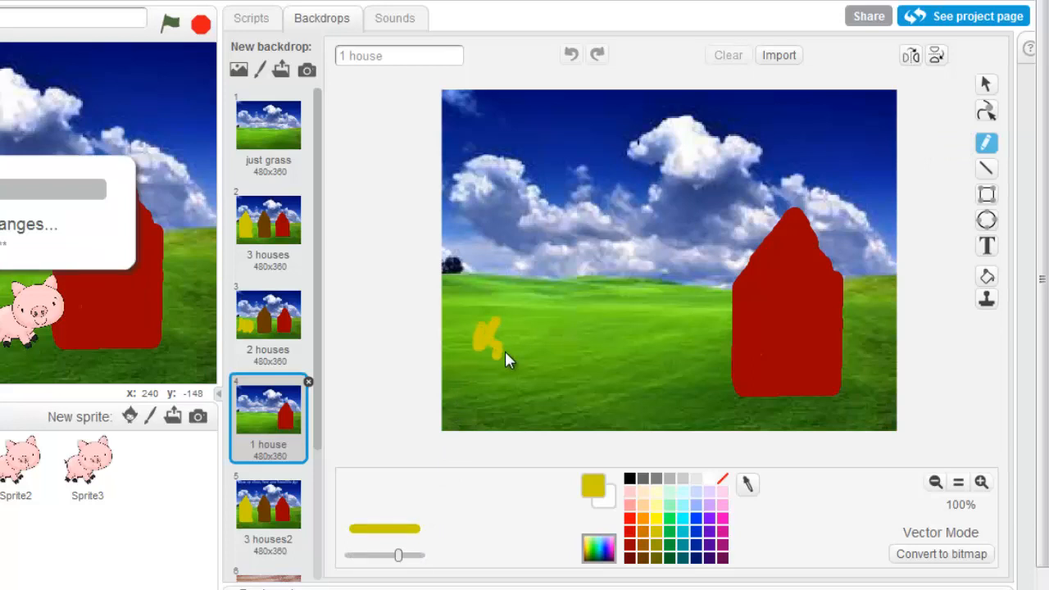
left_click_drag(506, 333, 510, 309)
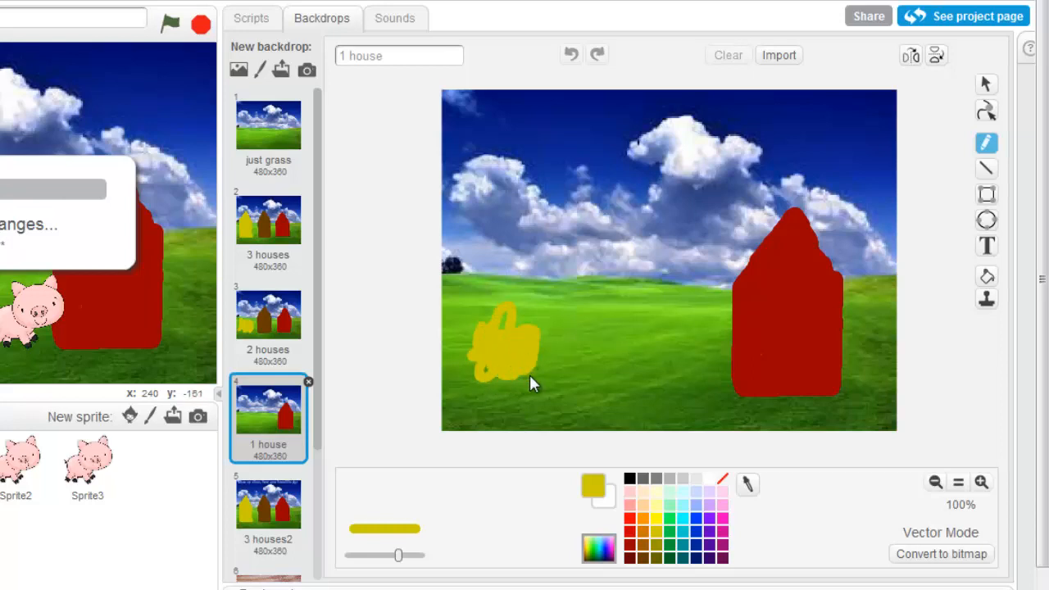
mouse_move(541, 370)
left_mouse_down()
mouse_move(525, 331)
mouse_move(501, 328)
left_mouse_up()
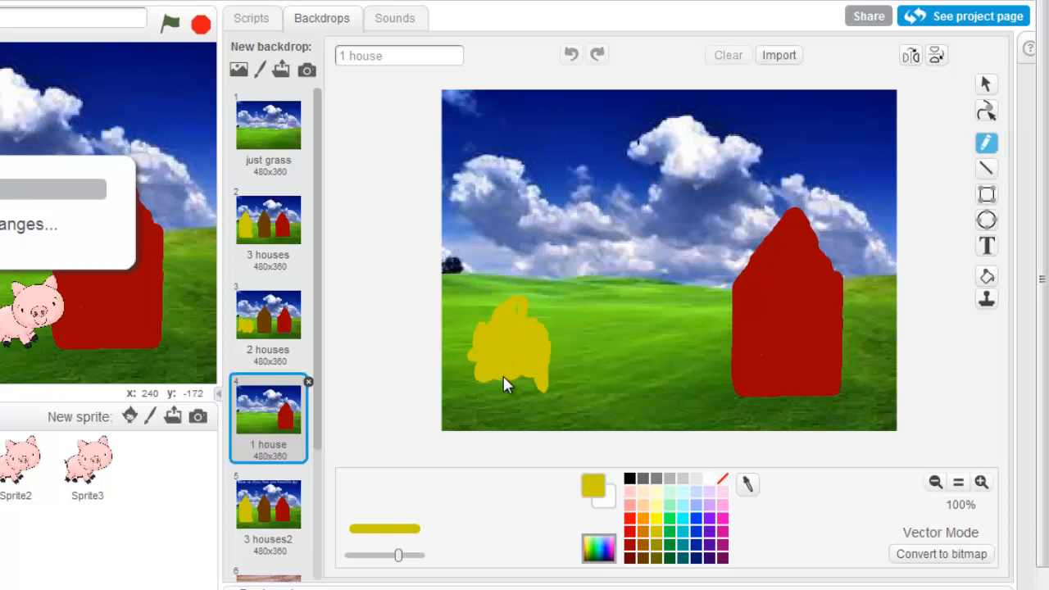
Paint a collapsed brown house between the yellow heap and the red house, raising the line width to maximum, and enlarge the yellow heap
left_click(642, 561)
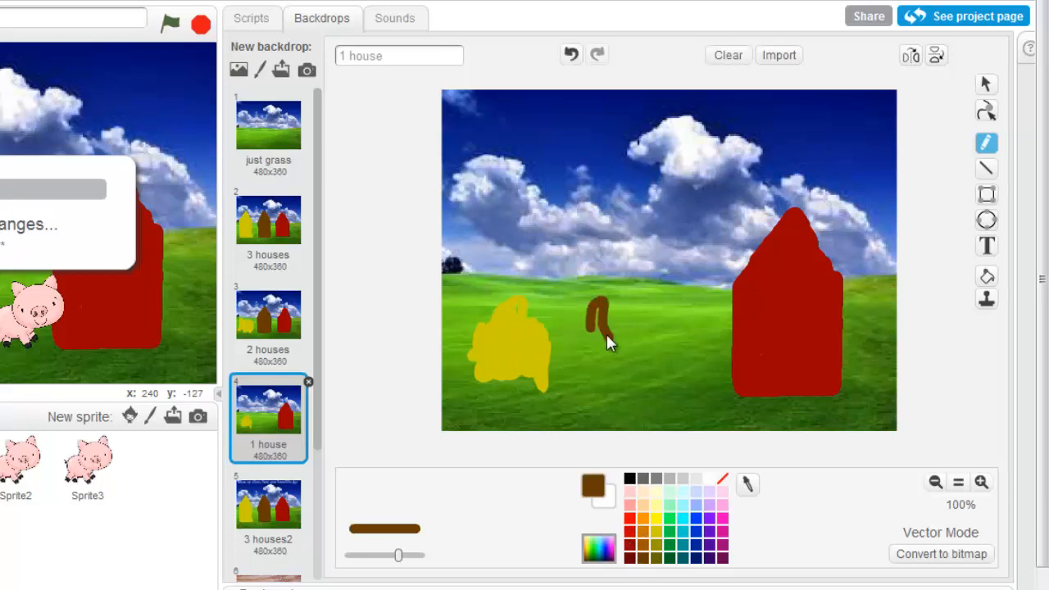
left_click_drag(607, 336, 599, 352)
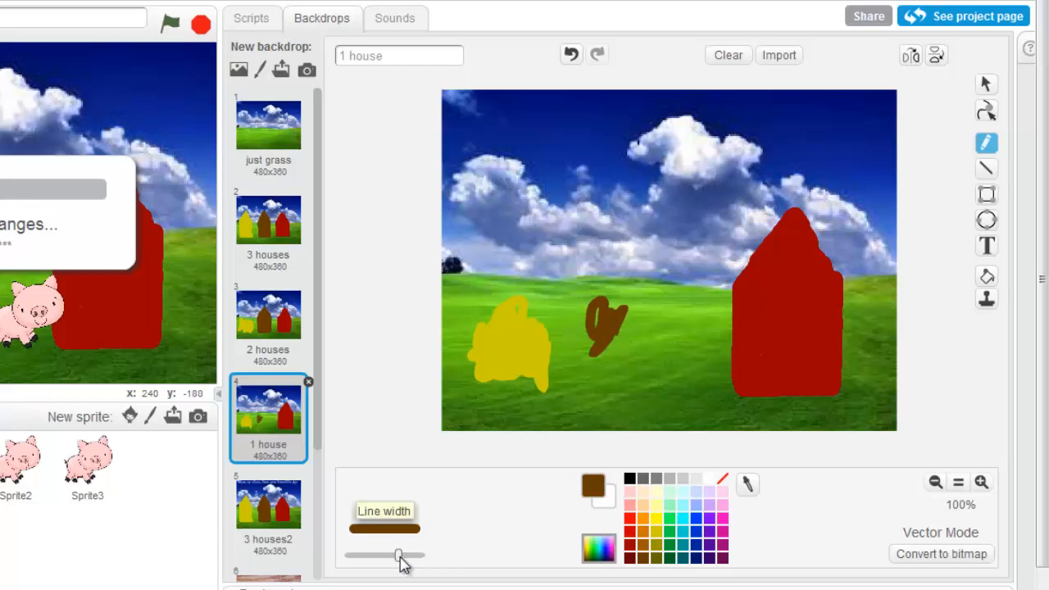
left_click_drag(400, 555, 421, 556)
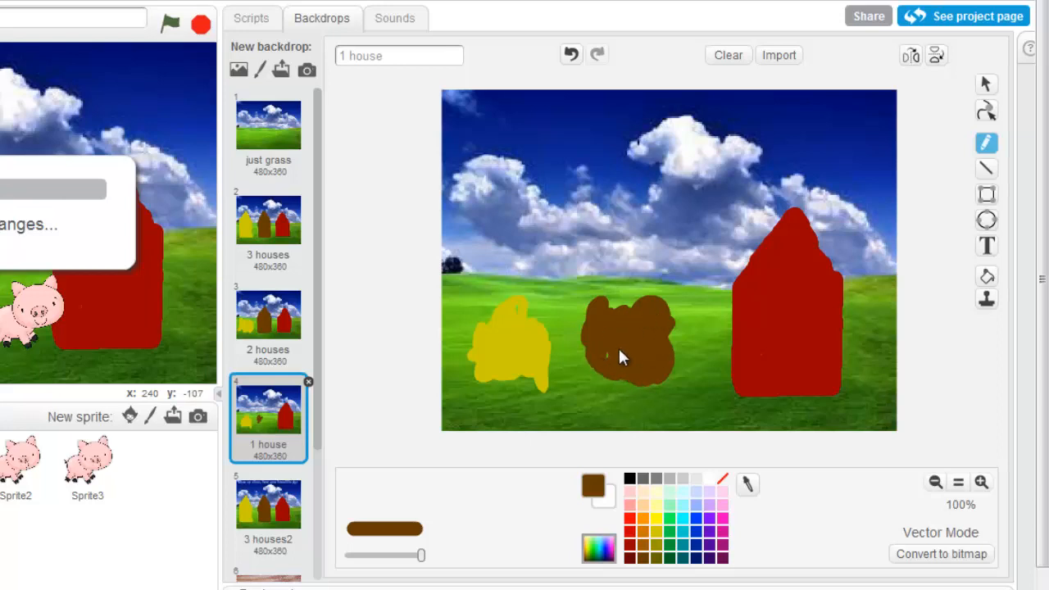
left_click_drag(633, 313, 630, 366)
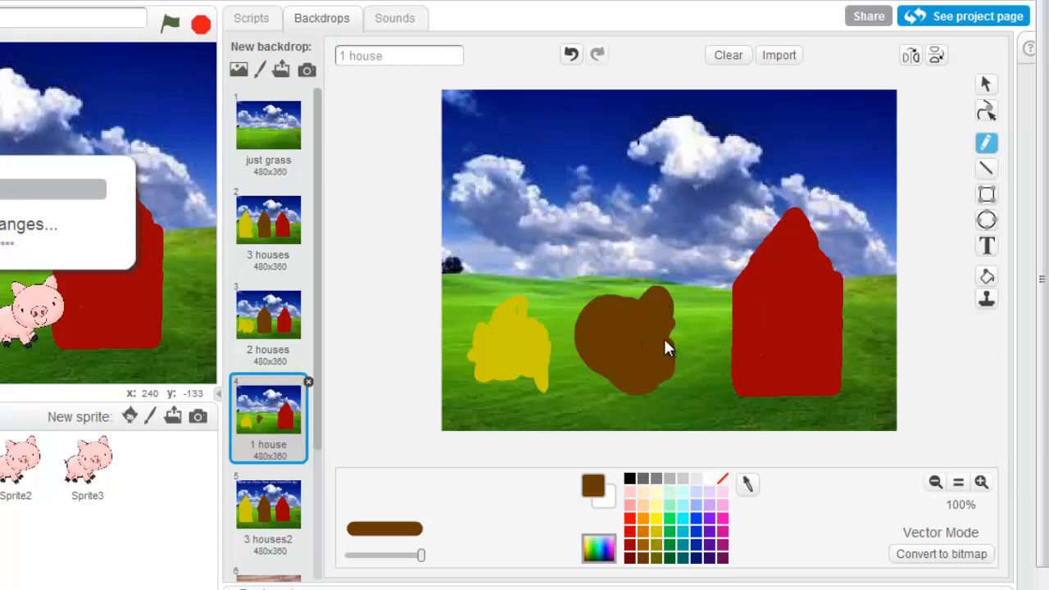
left_click(657, 534)
mouse_move(511, 305)
left_mouse_down()
mouse_move(494, 338)
mouse_move(492, 329)
mouse_move(467, 355)
left_mouse_up()
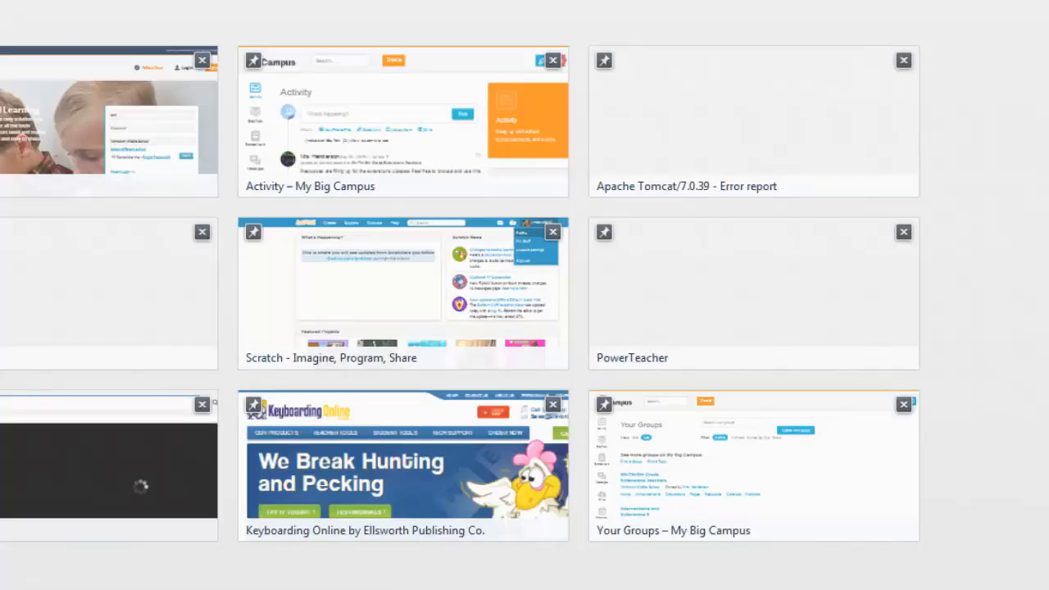
type("im")
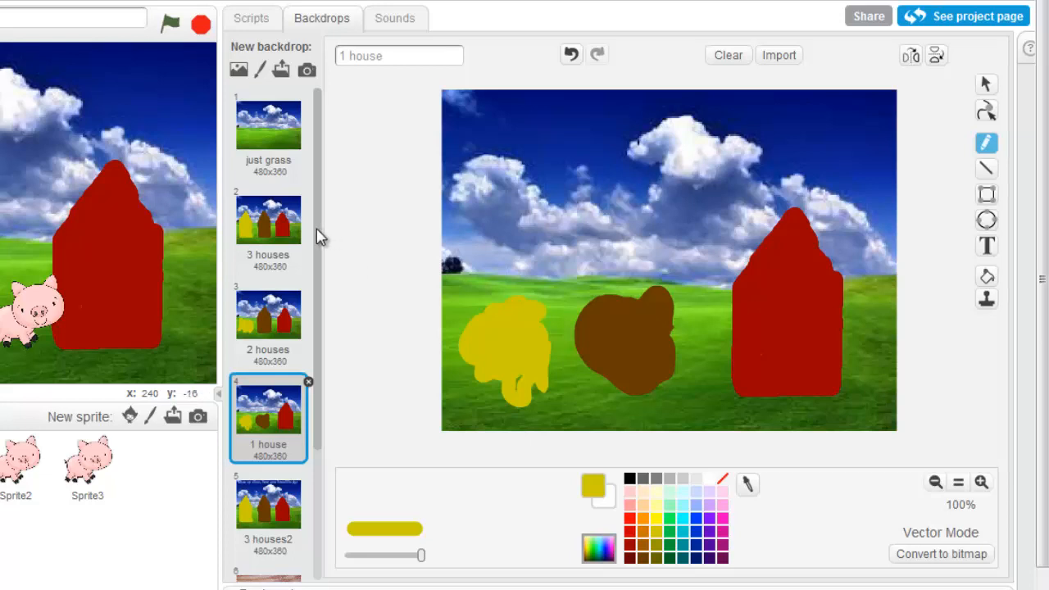
Delete the duplicated "just grass2" backdrop
left_click_drag(316, 229, 312, 445)
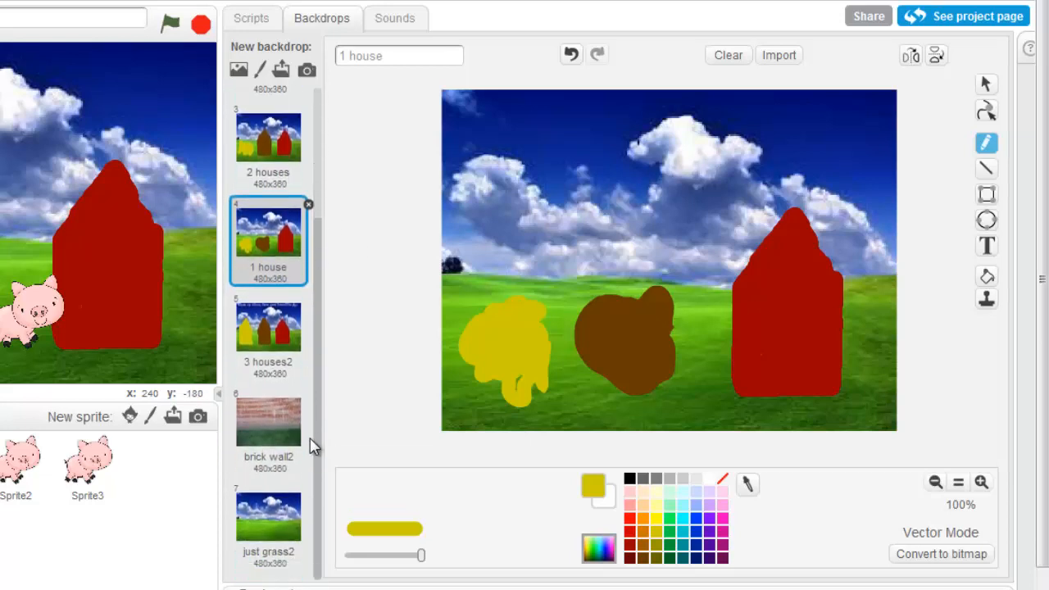
left_click(275, 507)
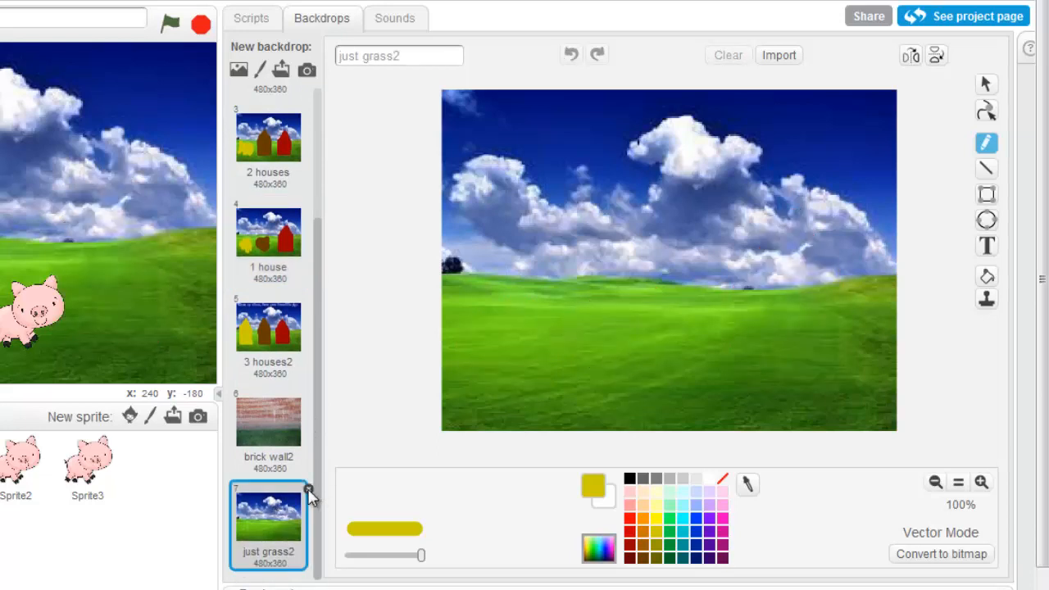
left_click(308, 490)
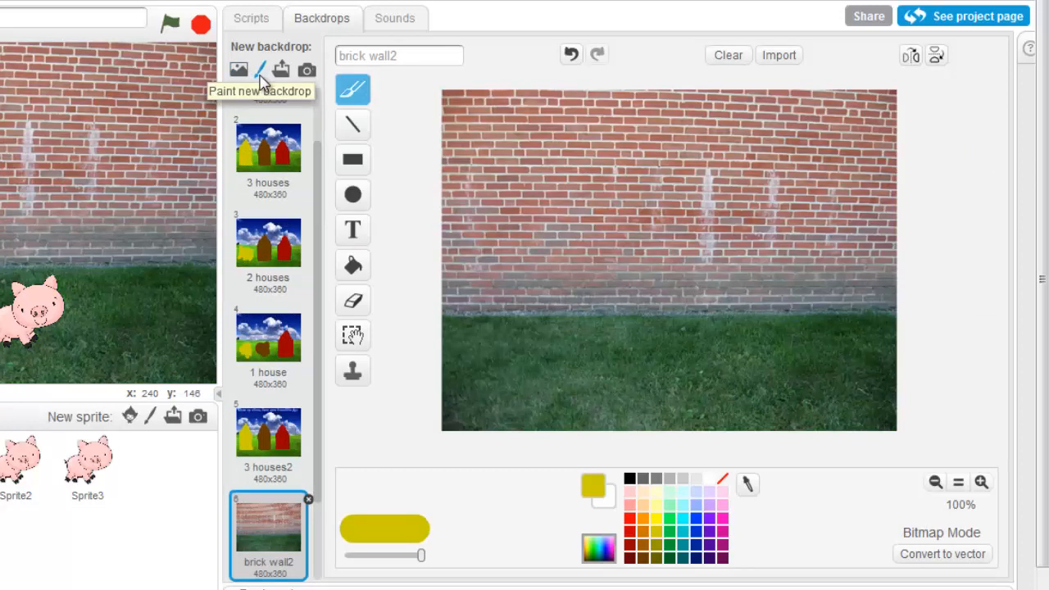
Add a new blank painted backdrop and convert its canvas from bitmap to vector mode
left_click(259, 76)
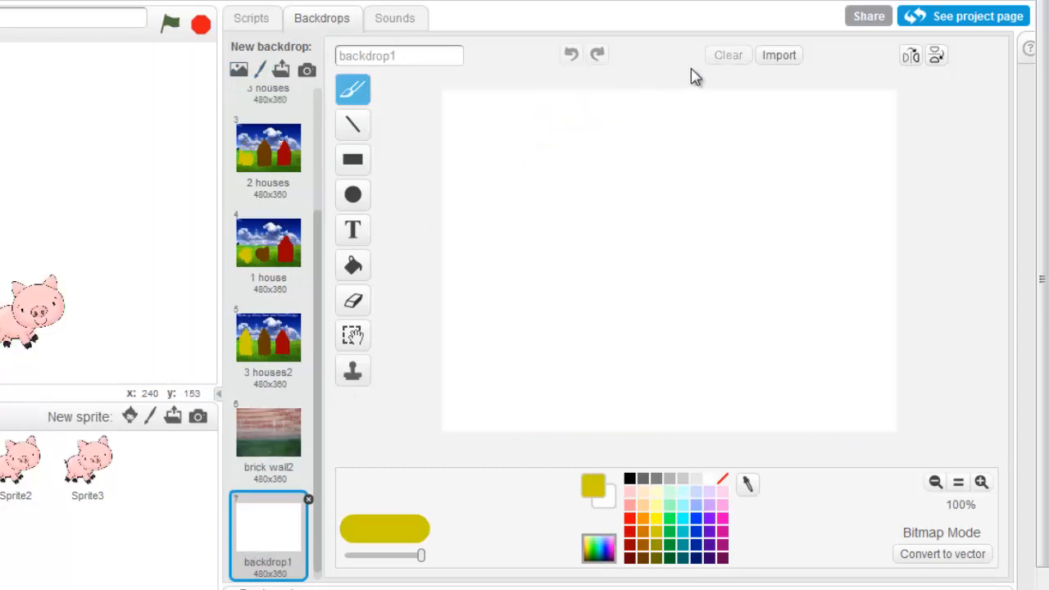
left_click(776, 58)
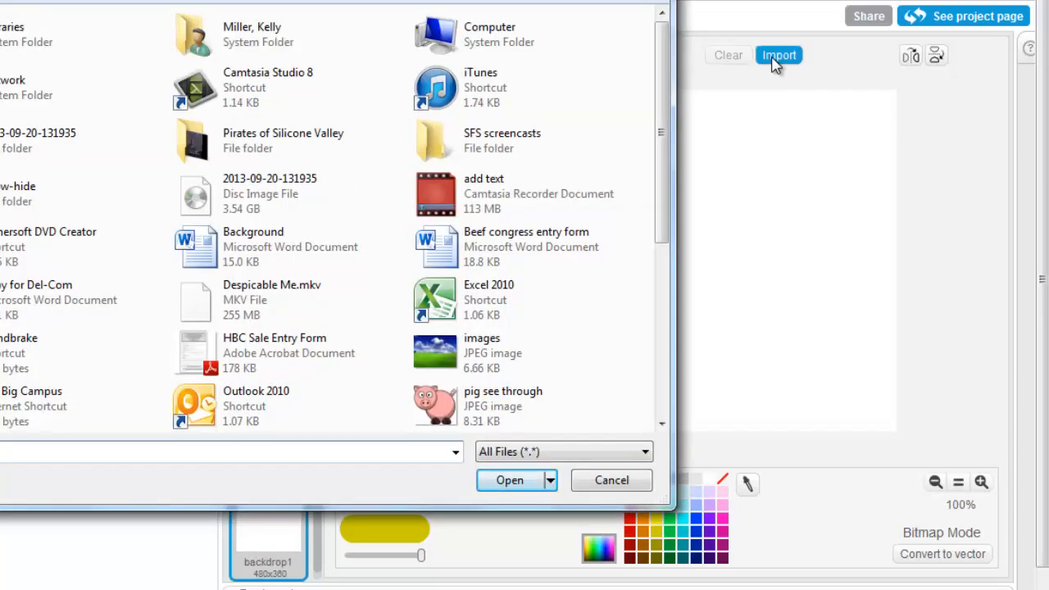
left_click(608, 481)
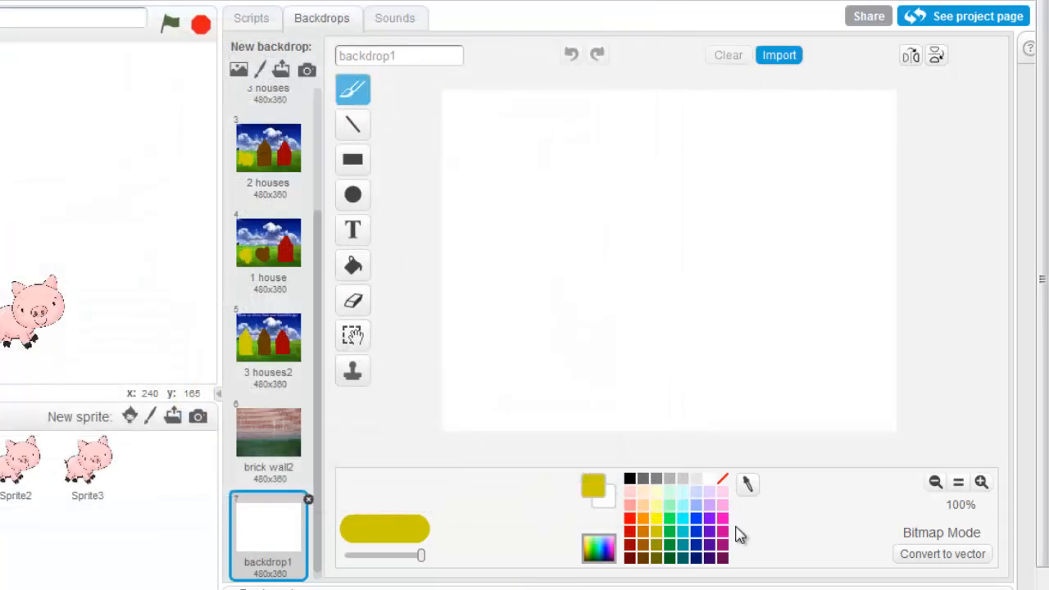
left_click(944, 555)
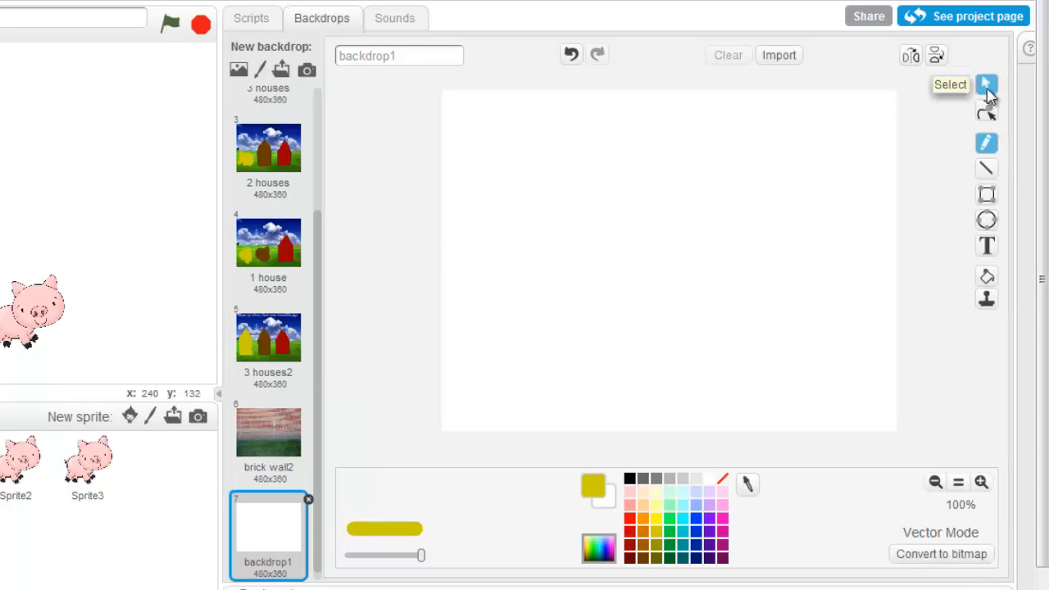
Import the see-through pig PNG image from the computer into the blank backdrop
left_click(801, 57)
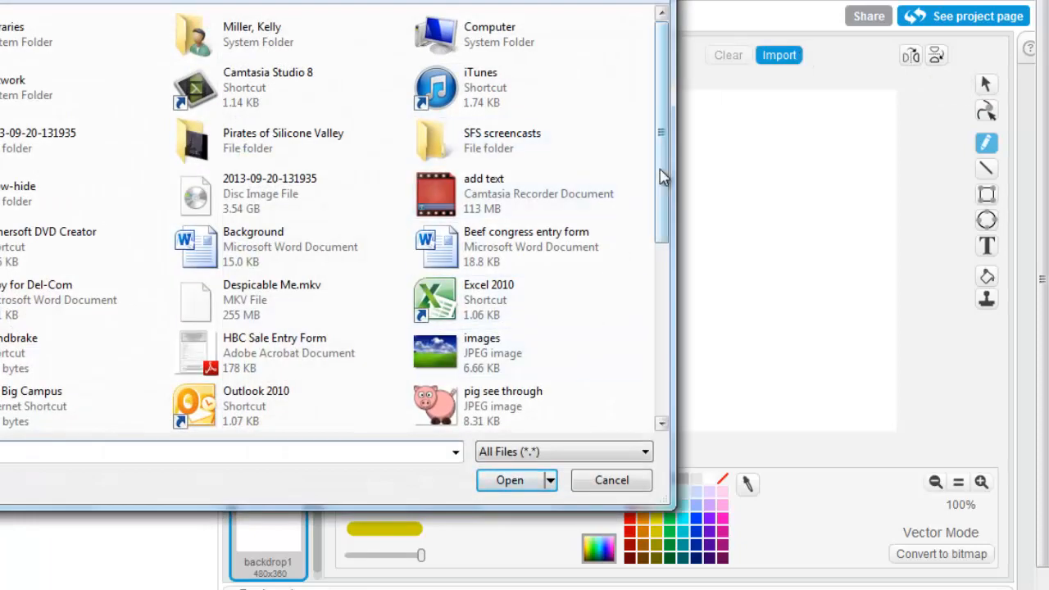
left_click_drag(664, 181, 639, 374)
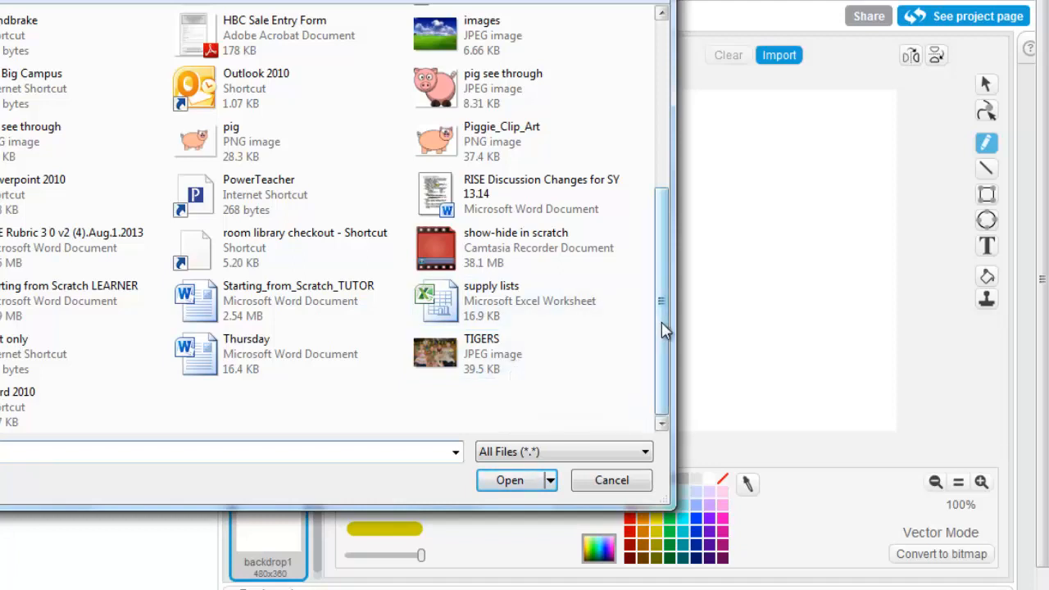
left_click_drag(664, 330, 662, 266)
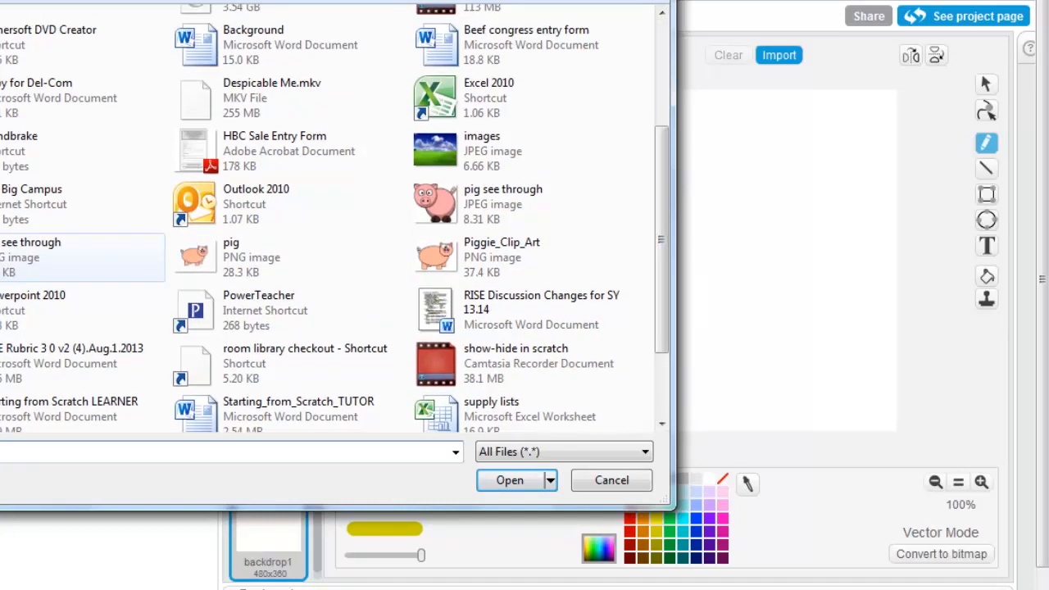
left_click(82, 257)
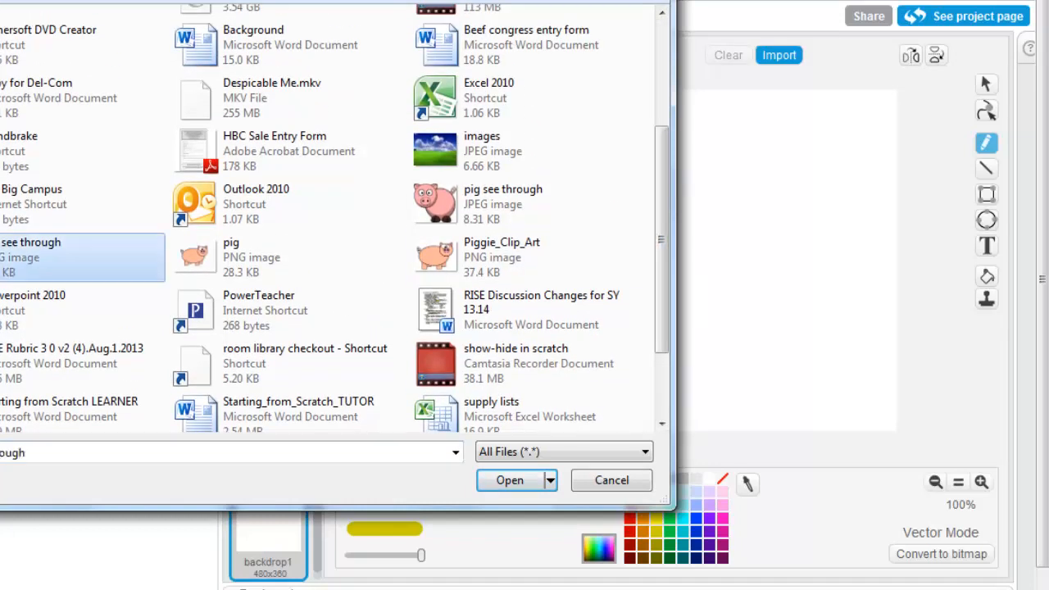
left_click(509, 480)
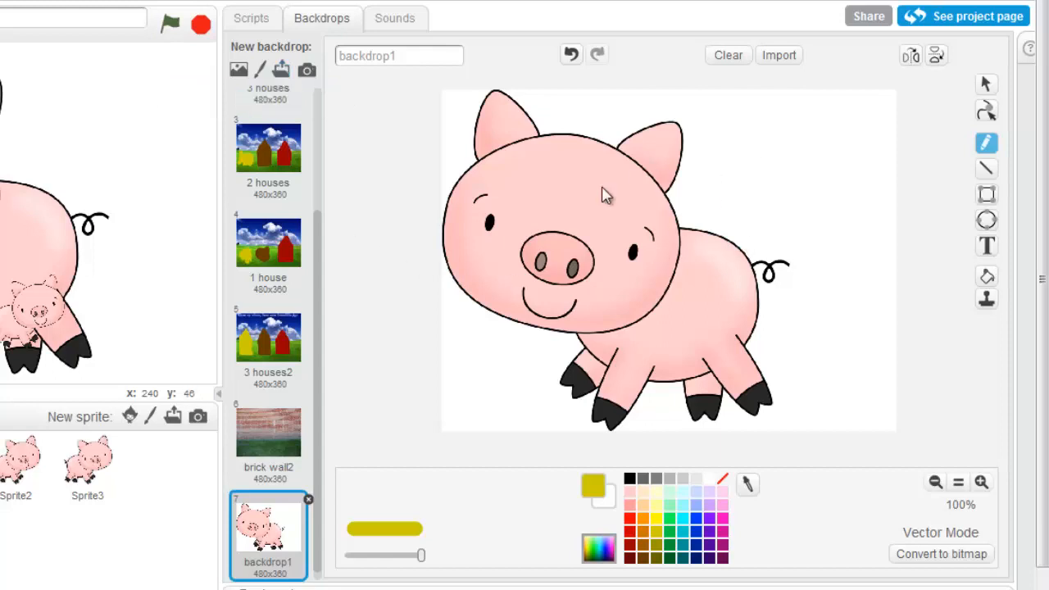
Select the imported pig, shrink it from its upper-left corner and reposition it near the middle of the canvas
left_click(987, 87)
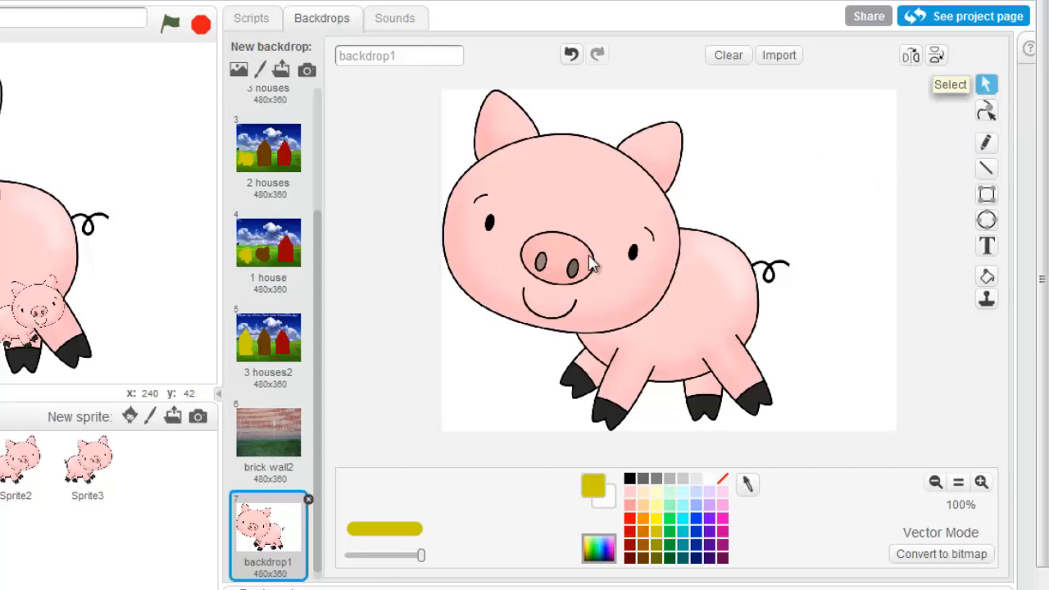
left_click(556, 298)
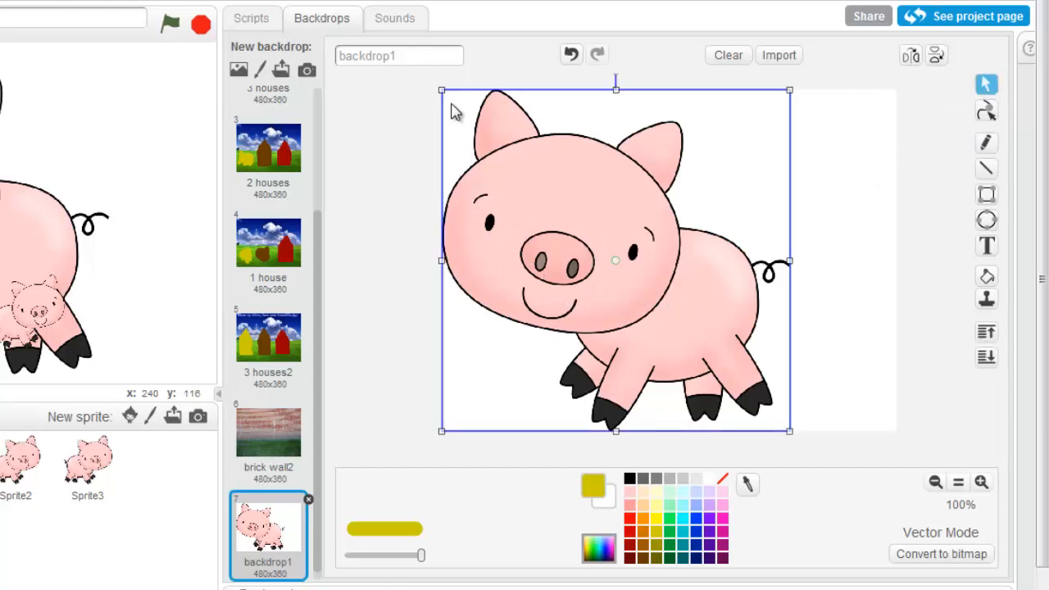
left_click_drag(442, 90, 546, 192)
left_click_drag(610, 313, 618, 256)
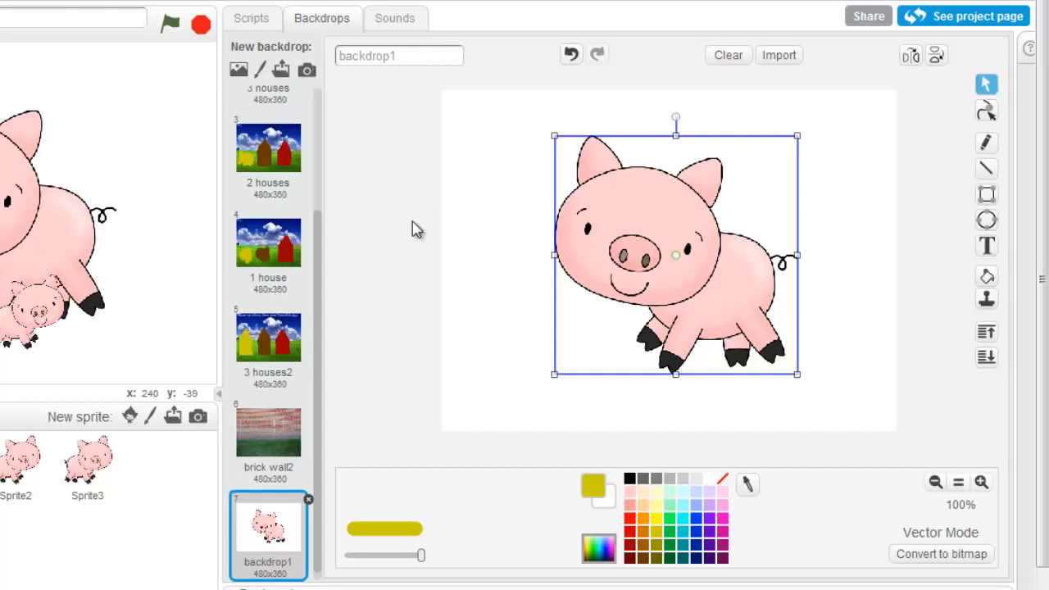
Enlarge and reposition the pig until it nearly fills the canvas height, and erase everything from the backdrop
left_click_drag(554, 134, 411, 64)
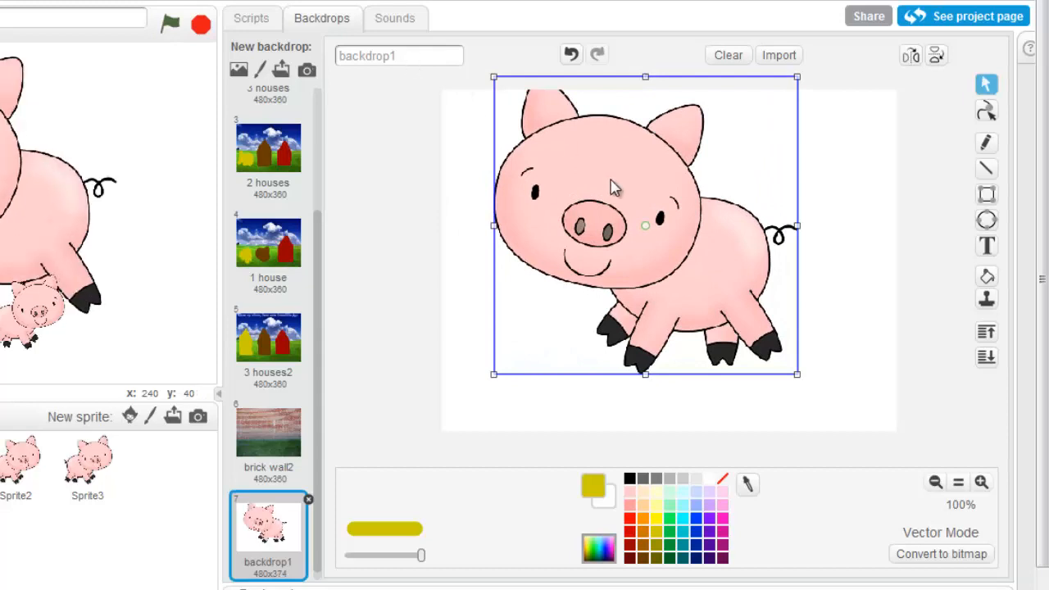
left_click_drag(615, 191, 563, 243)
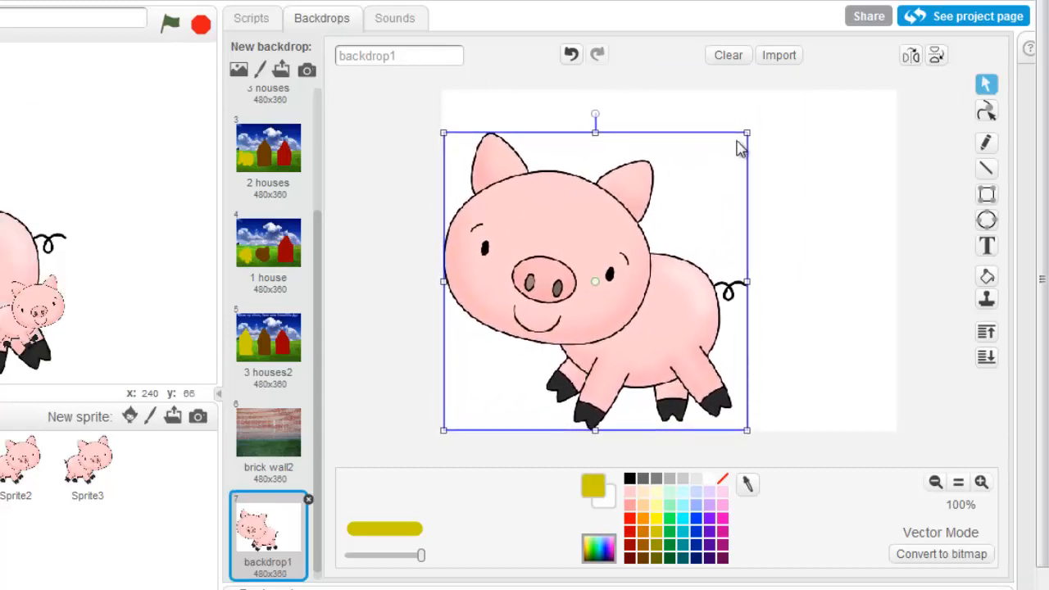
left_click_drag(747, 133, 885, 86)
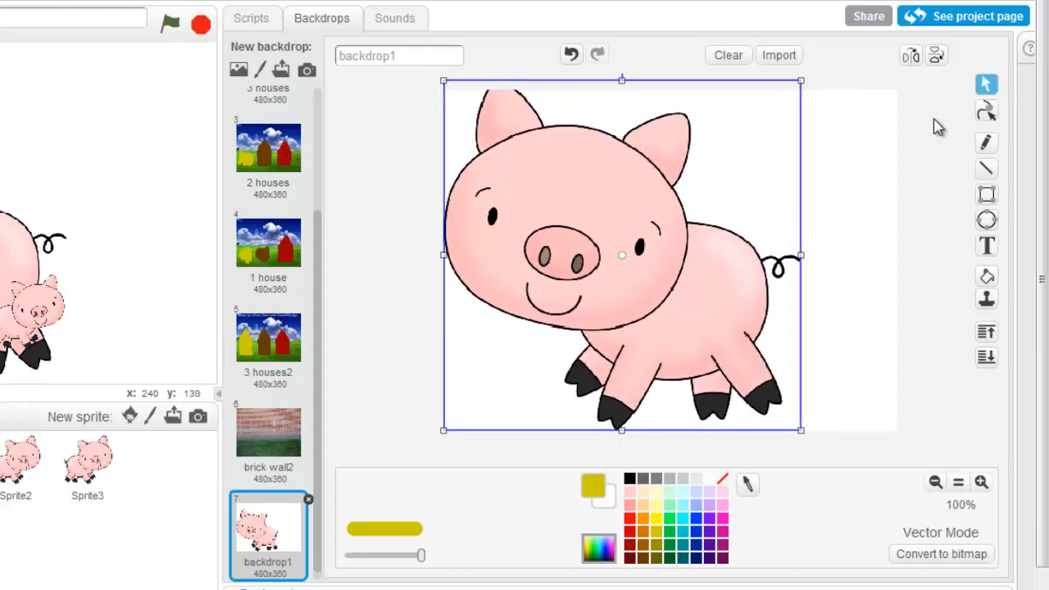
left_click_drag(710, 265, 755, 266)
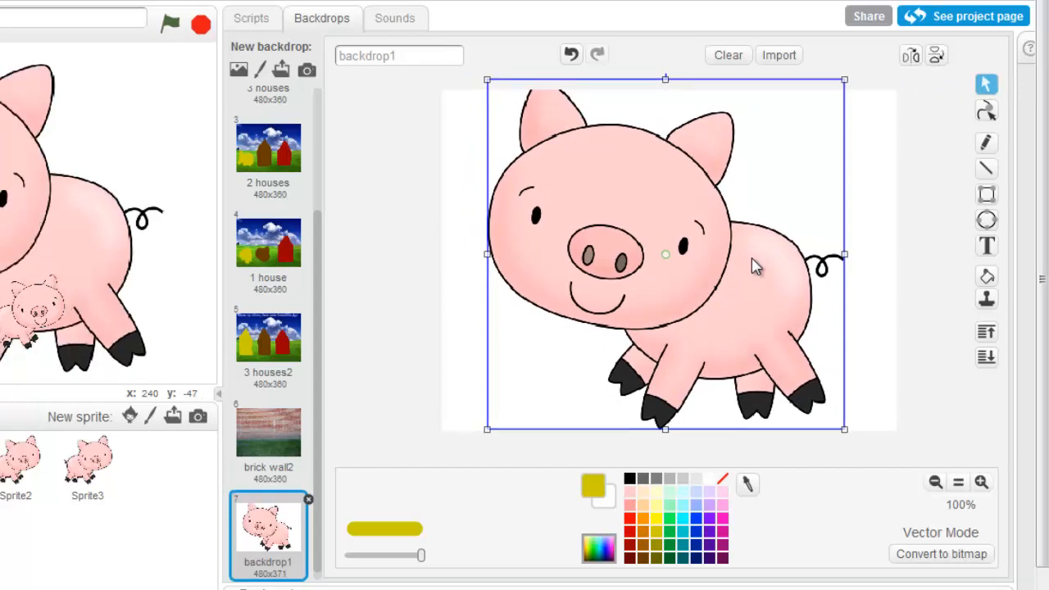
left_click(723, 61)
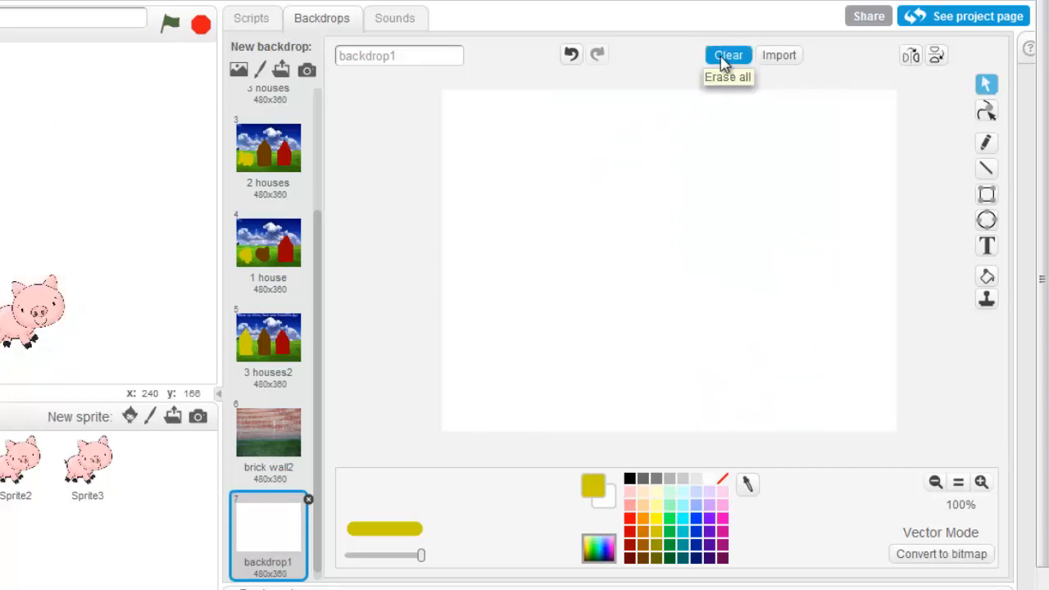